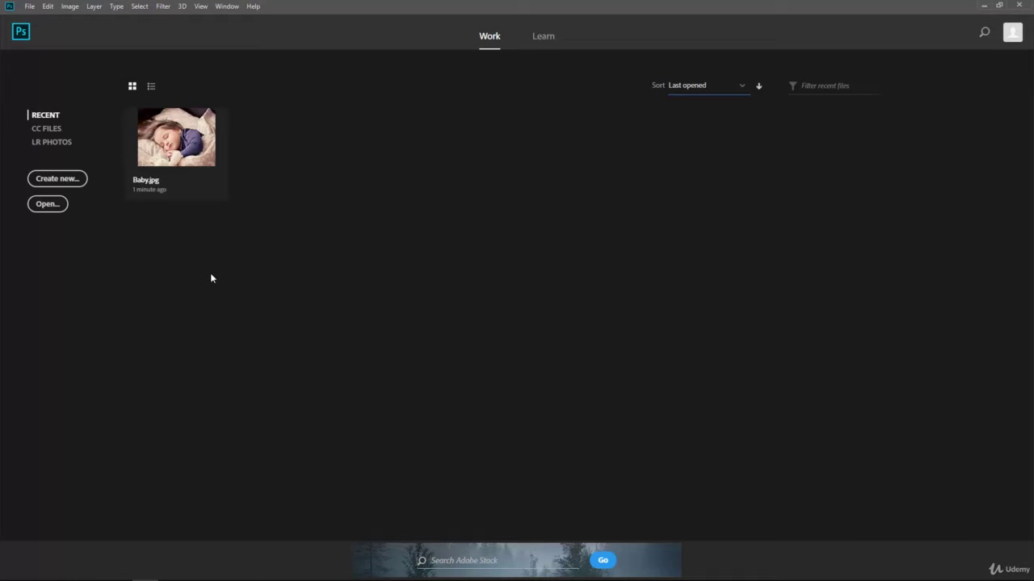
# Start a new document and select the Vintage Instant Film Effects template from the Photo templates.
pyautogui.click(68, 180)
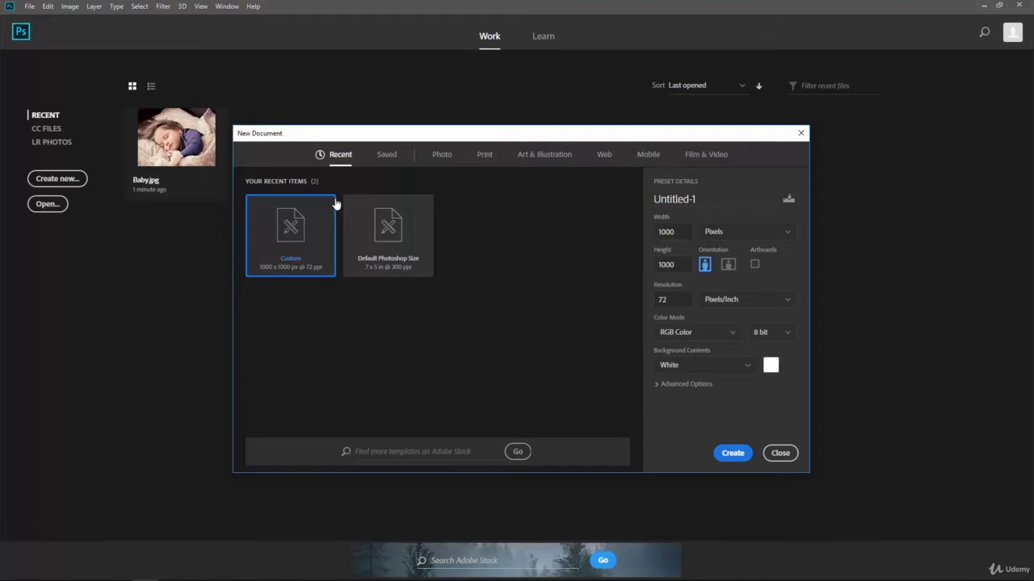
pyautogui.click(442, 155)
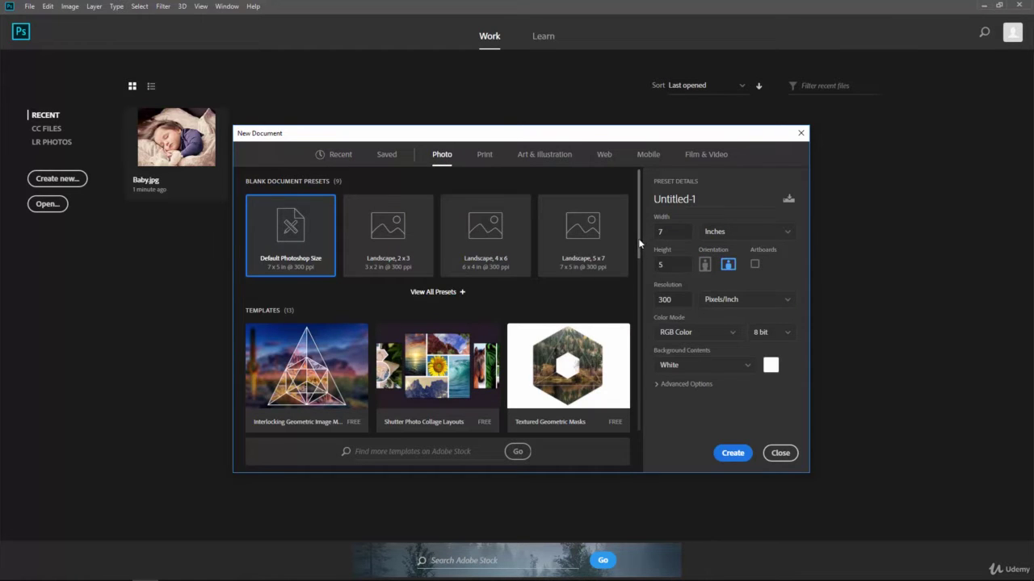
pyautogui.moveTo(639, 244); pyautogui.dragTo(650, 415)
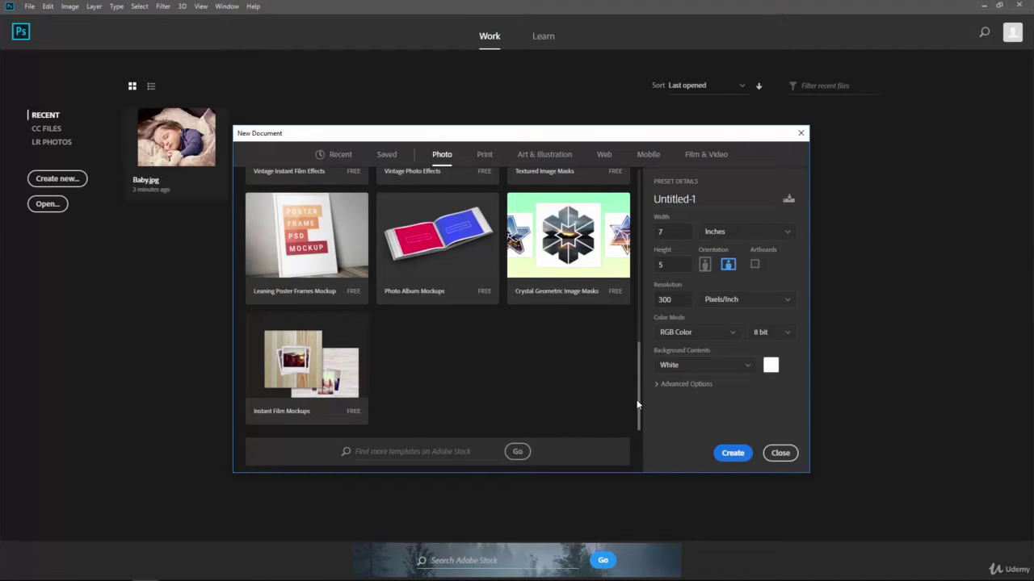
pyautogui.moveTo(637, 404); pyautogui.dragTo(635, 362)
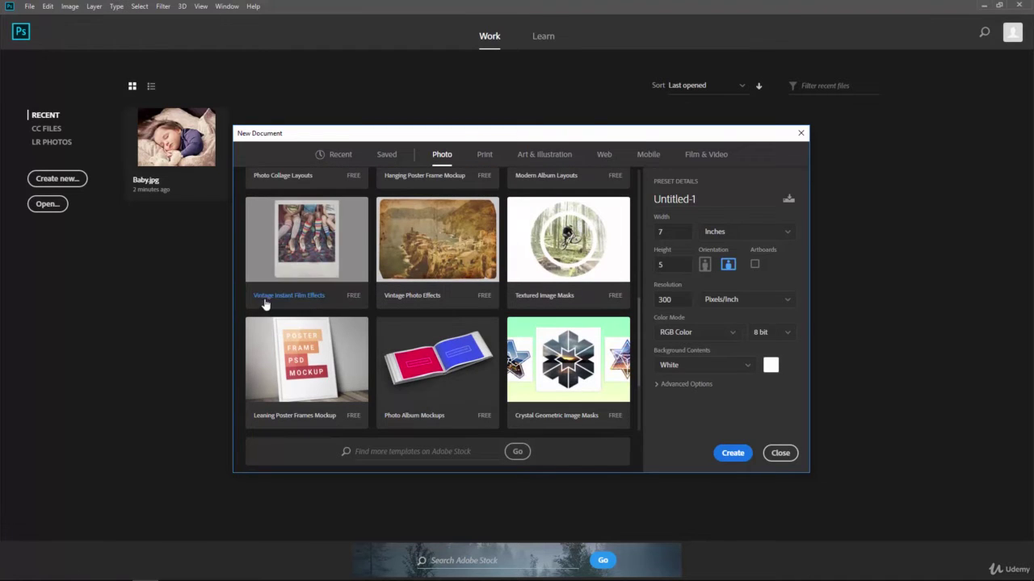
pyautogui.click(328, 264)
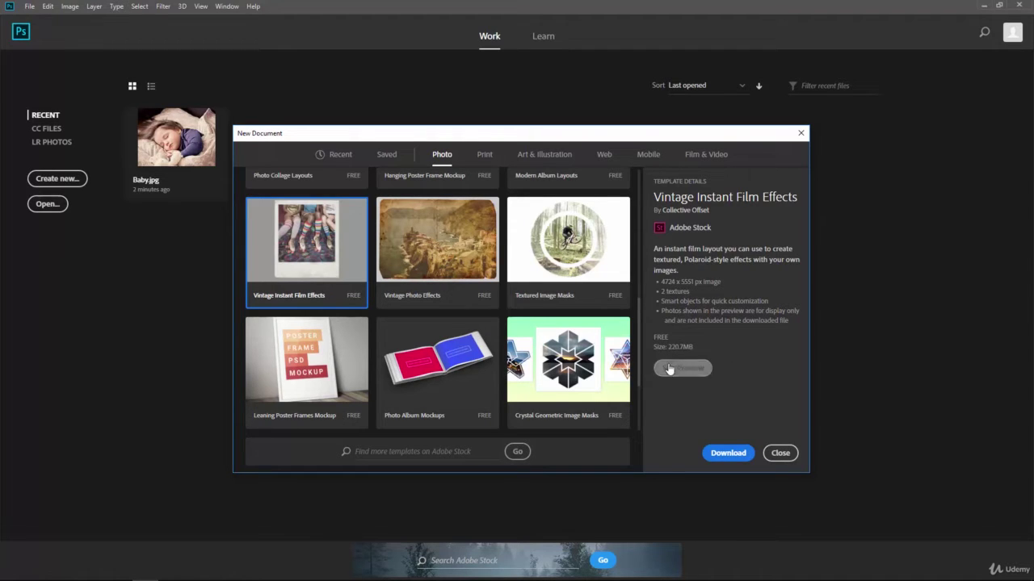
# Download the Vintage Instant Film Effects template, suppress further large-template notices, and open it as a document.
pyautogui.click(727, 455)
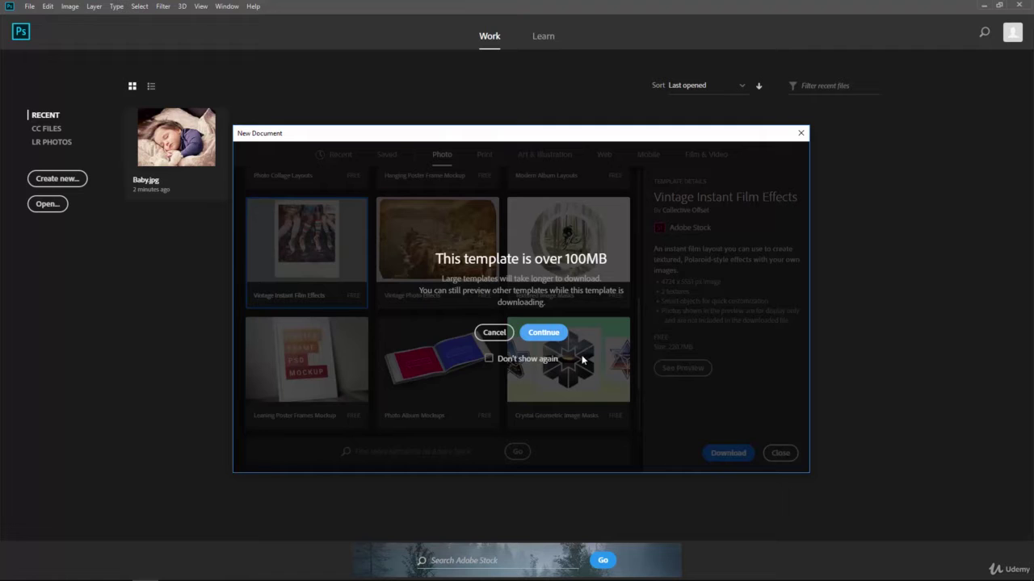
pyautogui.click(489, 361)
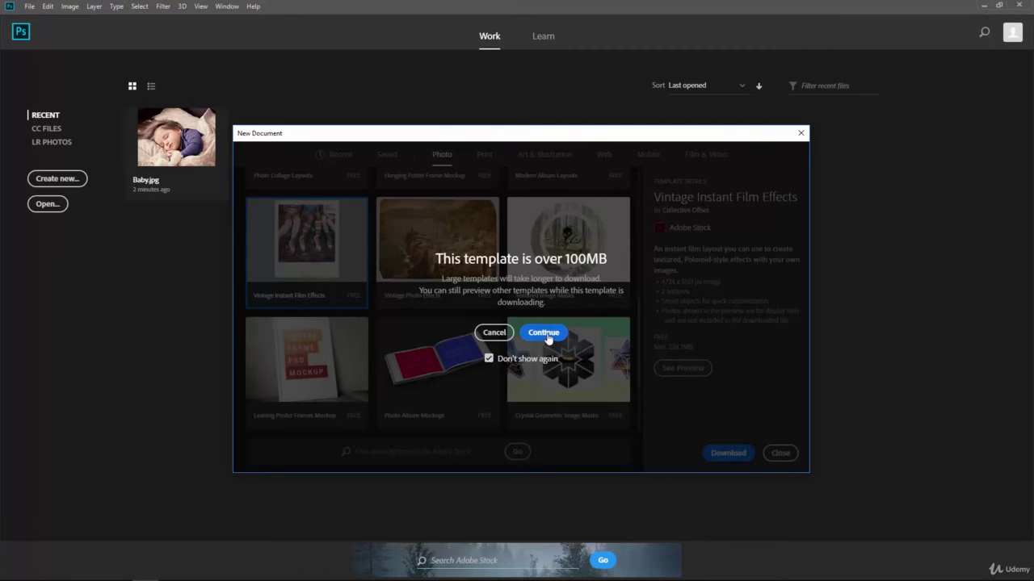
pyautogui.click(546, 334)
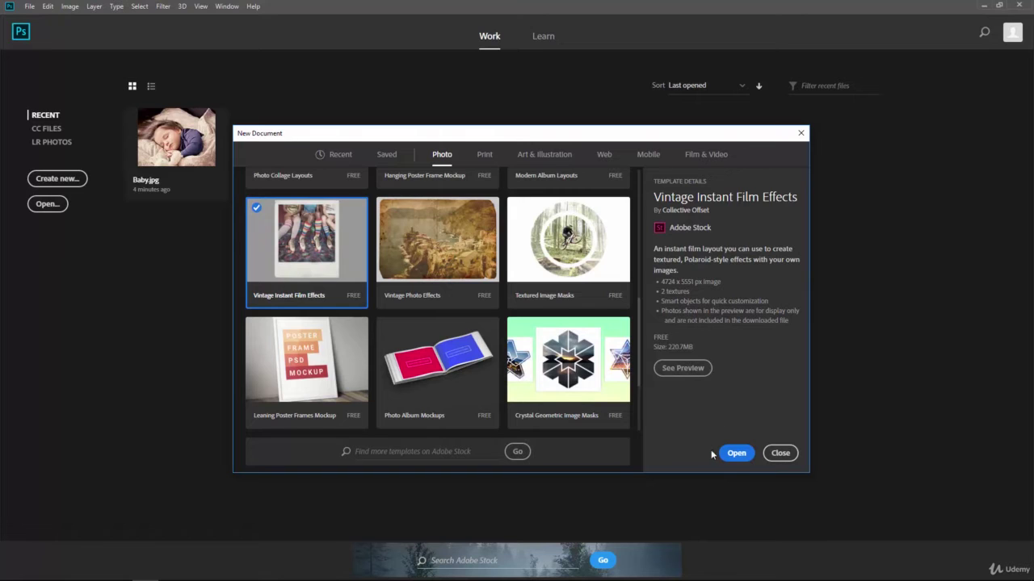
pyautogui.click(736, 453)
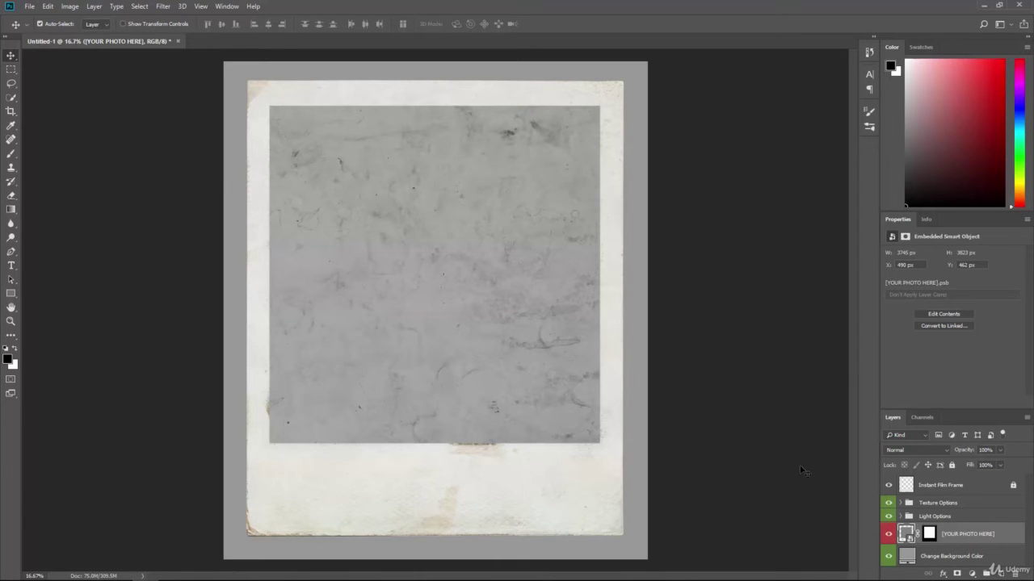
# Look through the Stock Templates library for the downloaded template, return to My Library, and close the library view.
pyautogui.click(225, 8)
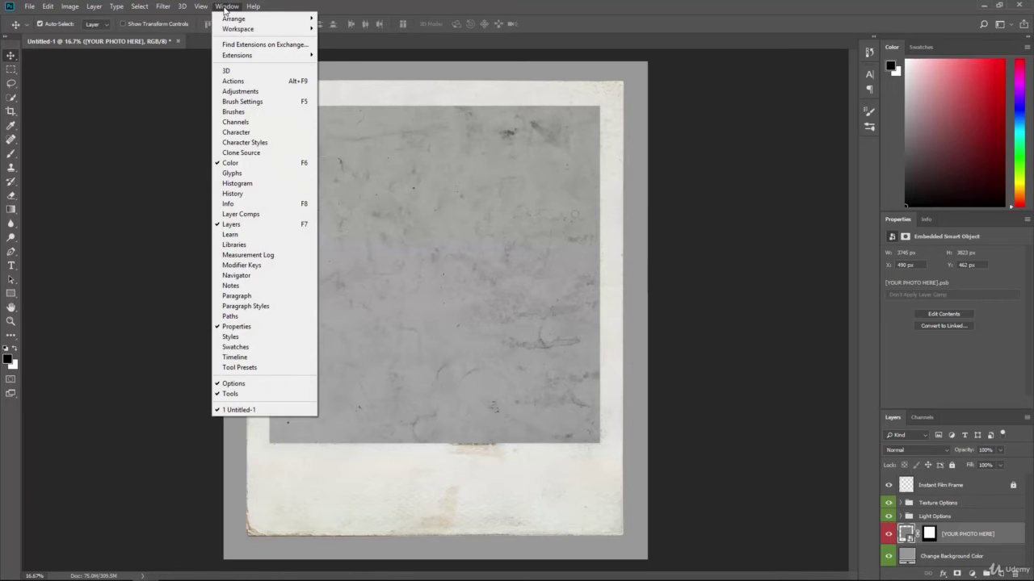
pyautogui.click(262, 246)
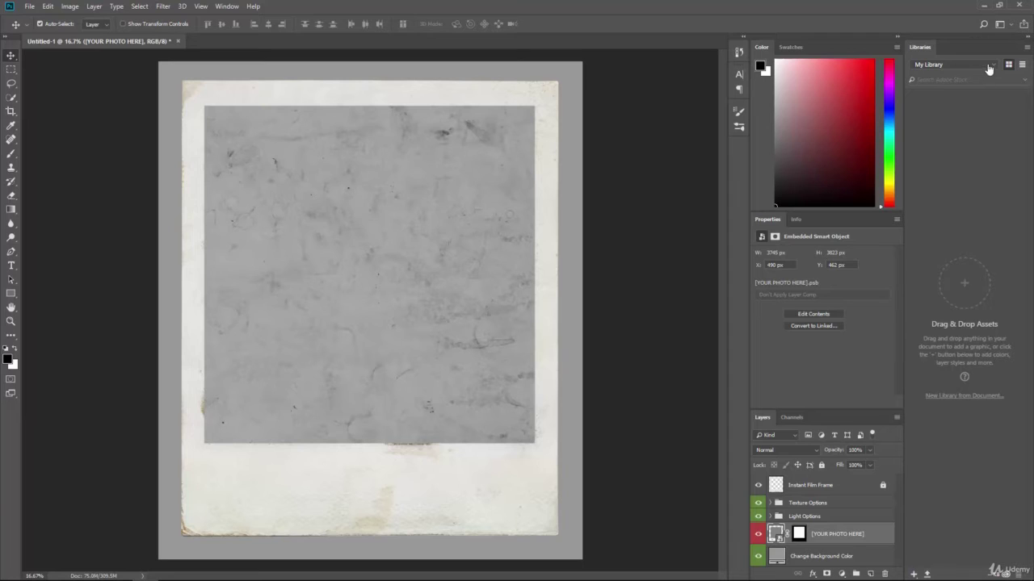
pyautogui.click(992, 66)
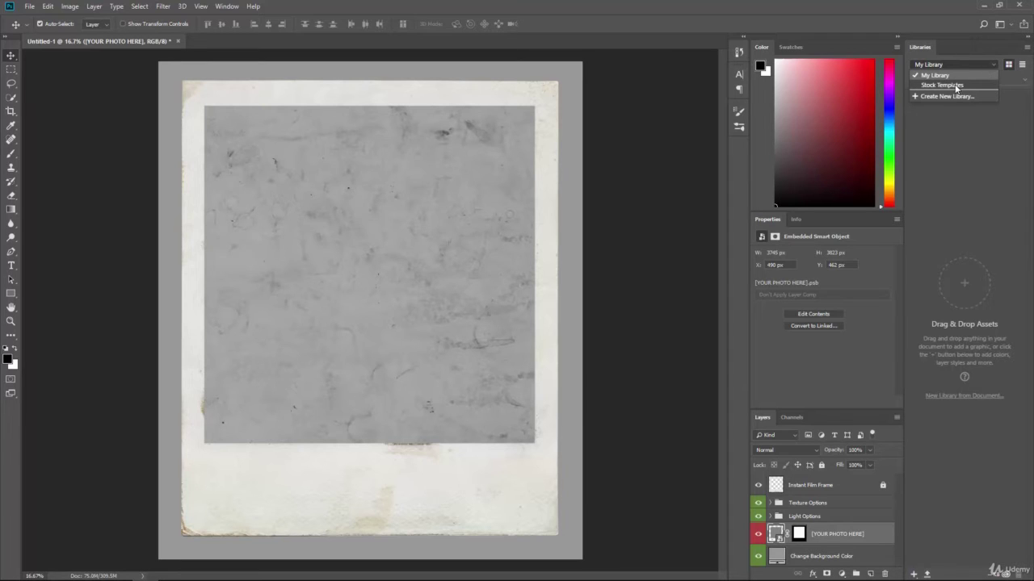
pyautogui.click(961, 85)
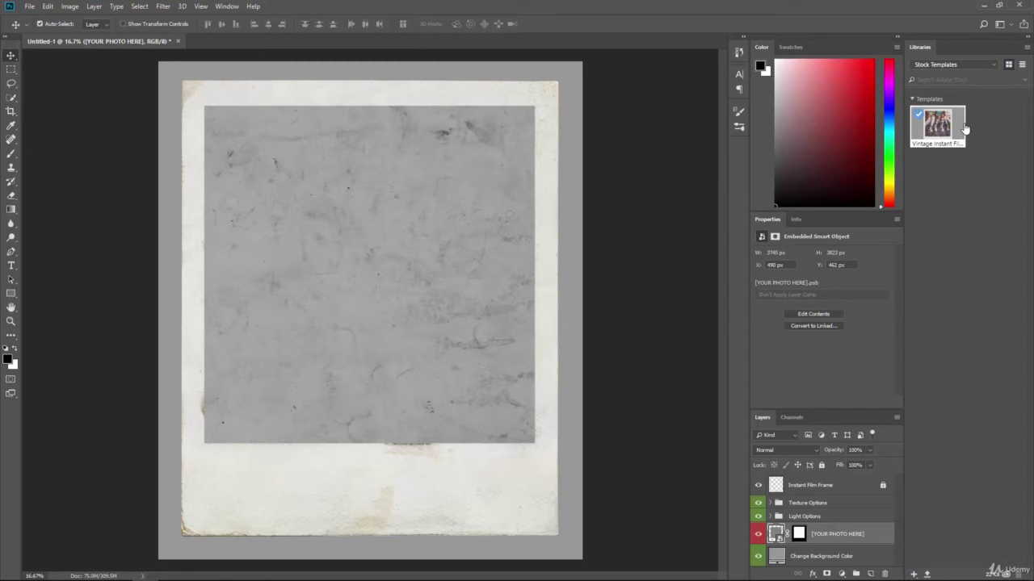
pyautogui.click(972, 66)
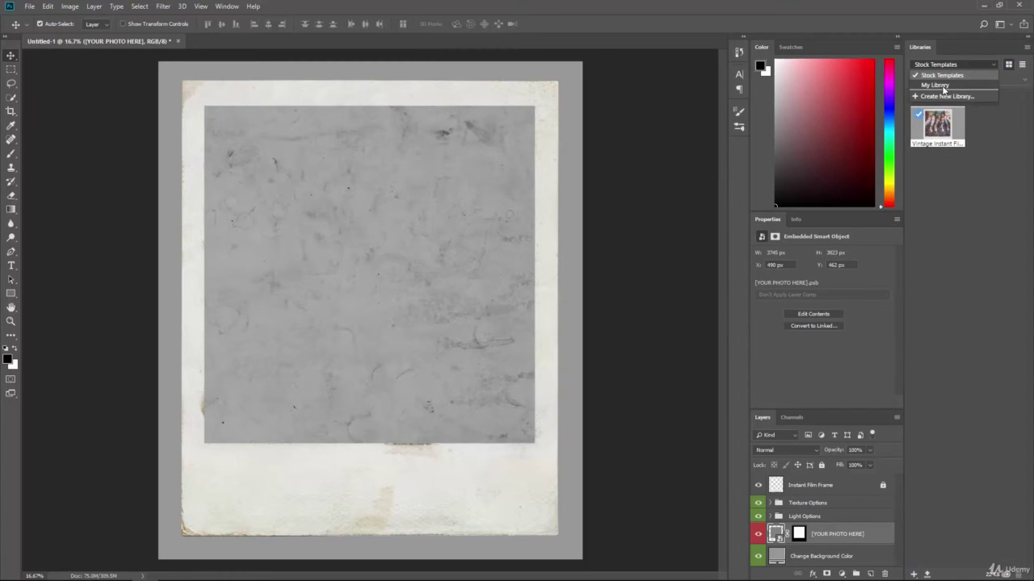
pyautogui.click(943, 85)
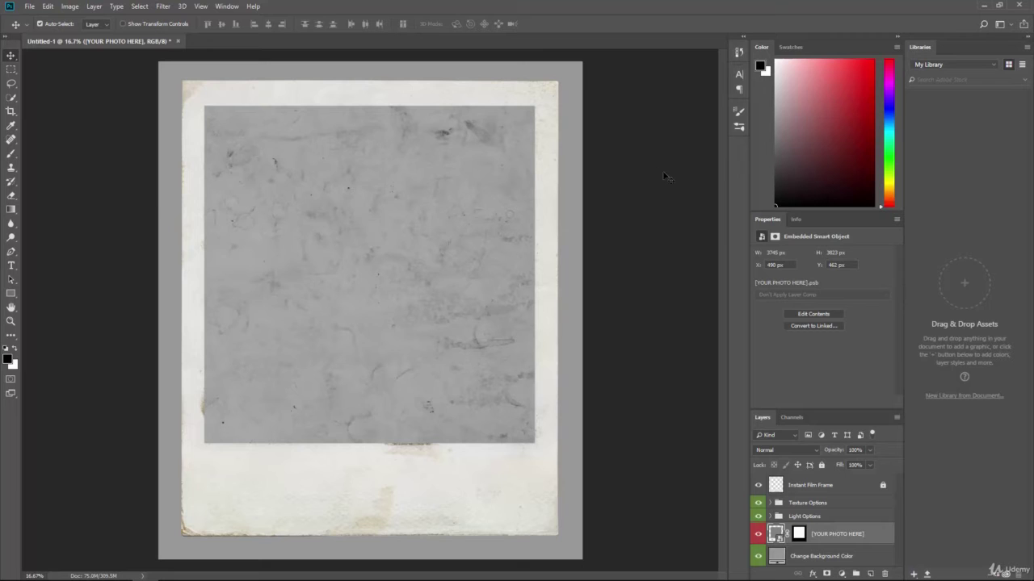
pyautogui.rightClick(921, 48)
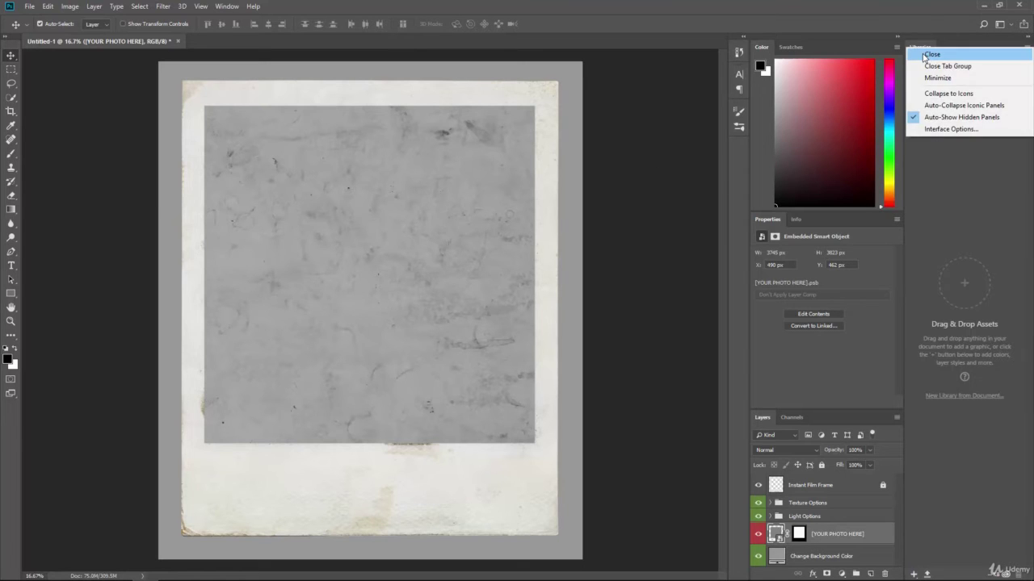
pyautogui.click(931, 53)
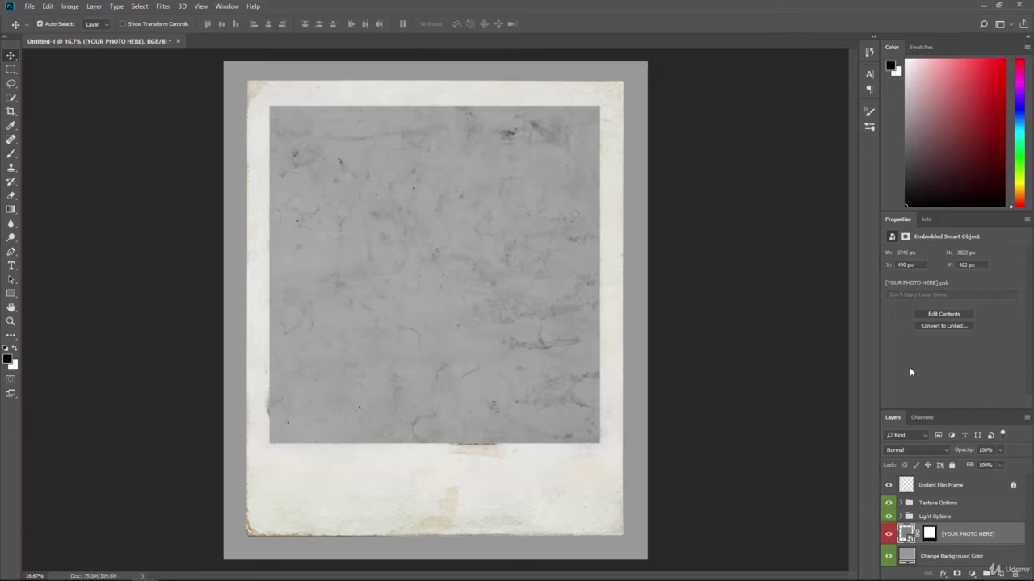
# Enlarge the layer list and toggle the frame, texture, light and background colour layers off and on to examine their effect.
pyautogui.moveTo(963, 386); pyautogui.dragTo(952, 270)
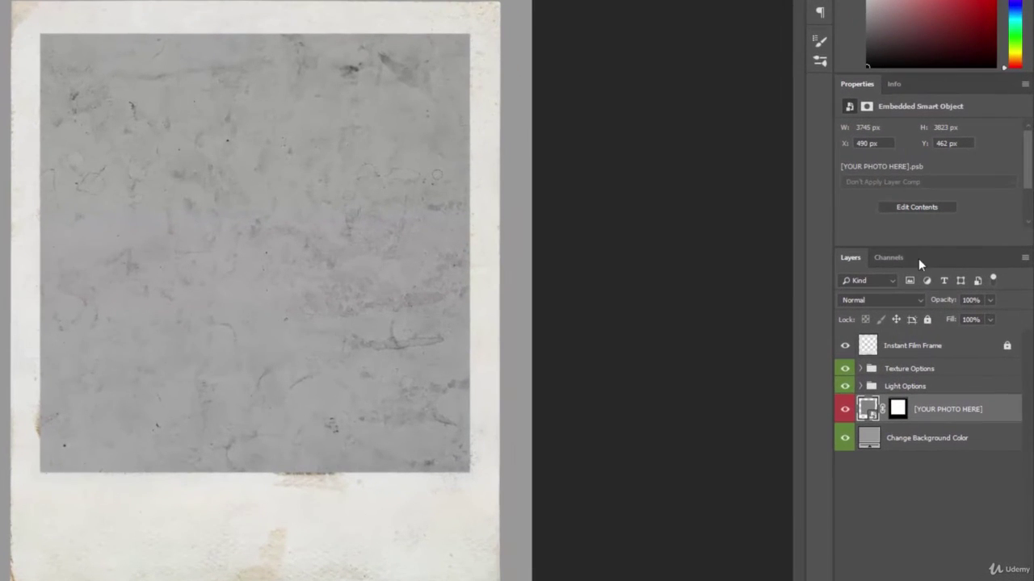
pyautogui.click(845, 347)
pyautogui.click(846, 347)
pyautogui.click(845, 373)
pyautogui.click(846, 373)
pyautogui.click(844, 390)
pyautogui.click(844, 387)
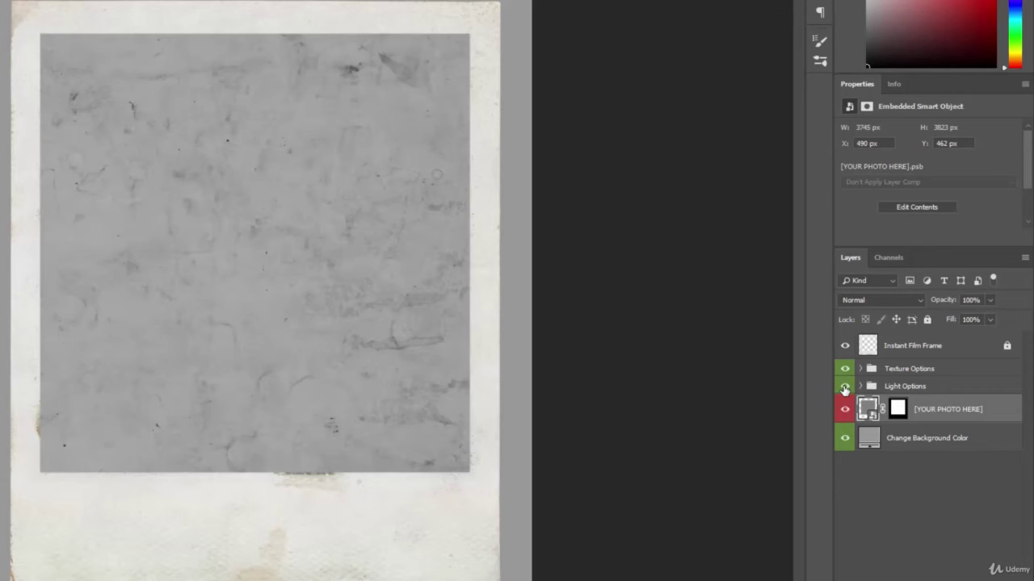
pyautogui.click(845, 438)
pyautogui.click(845, 438)
# Open the contents of the [YOUR PHOTO HERE] smart object, then open the Baby photo from the Resources folder.
pyautogui.doubleClick(866, 411)
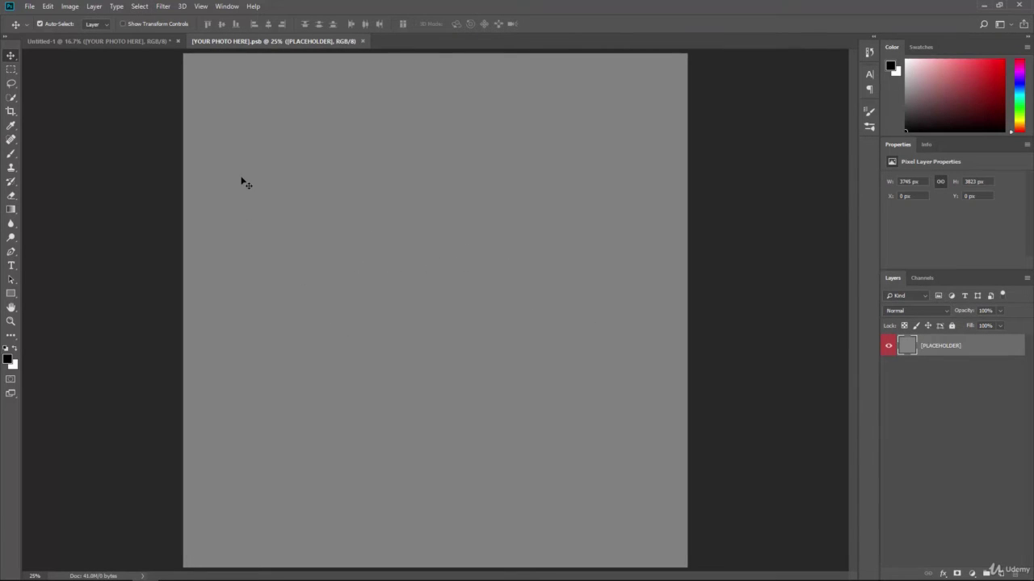
pyautogui.click(28, 6)
pyautogui.click(36, 28)
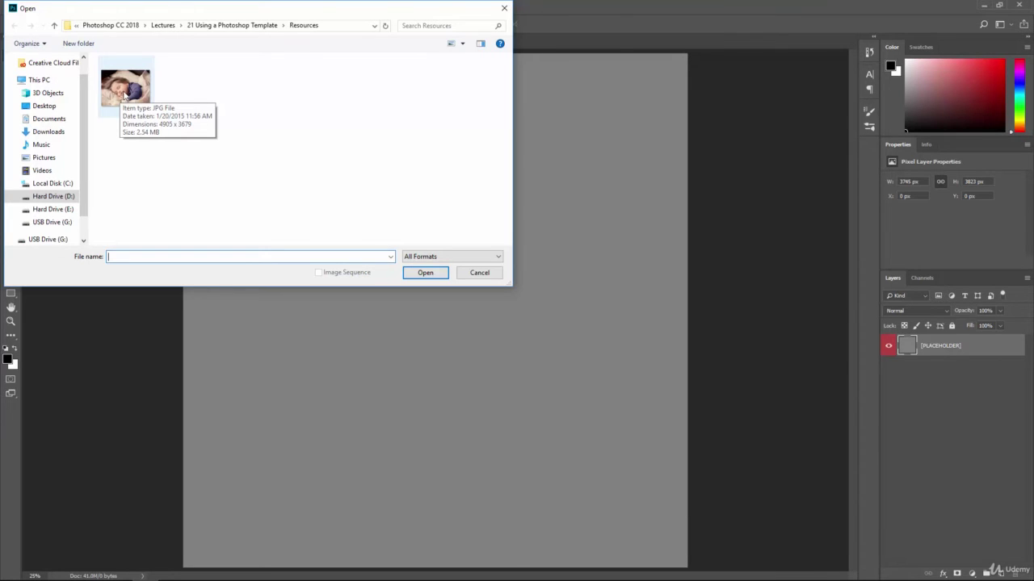
pyautogui.click(126, 95)
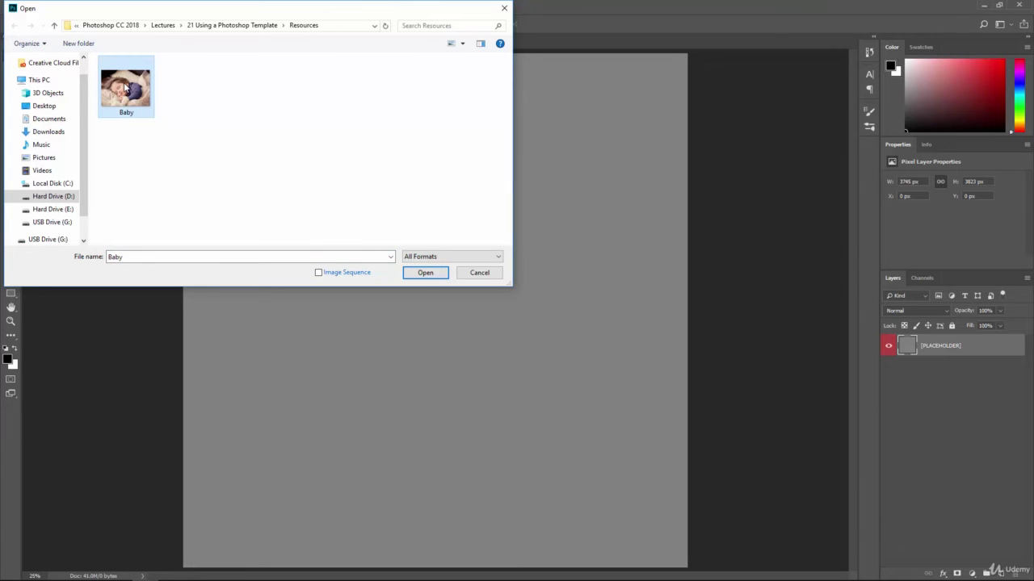
pyautogui.click(422, 274)
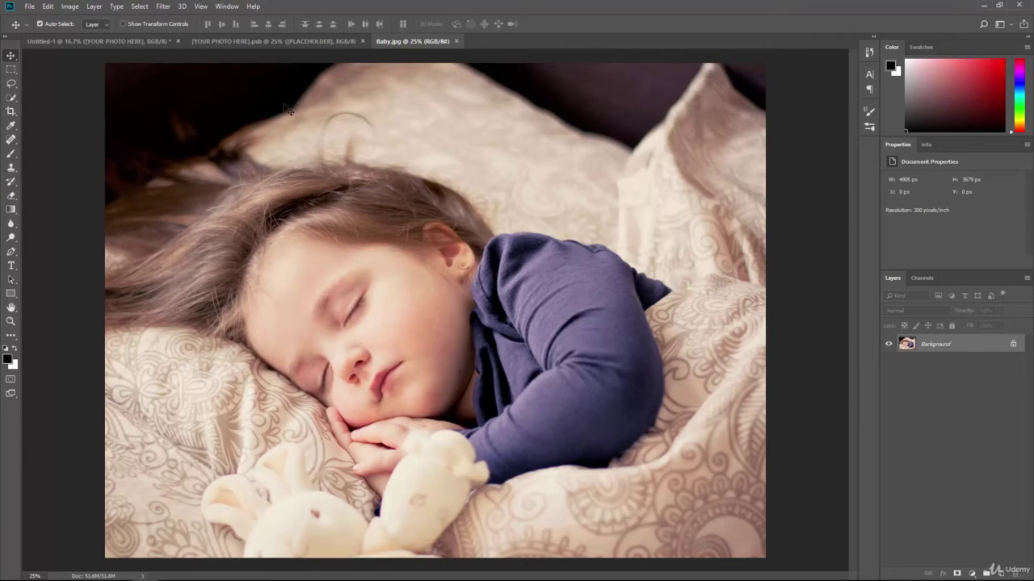
# Try to copy the Background layer of Baby.jpg into the [YOUR PHOTO HERE].psb document.
pyautogui.click(242, 42)
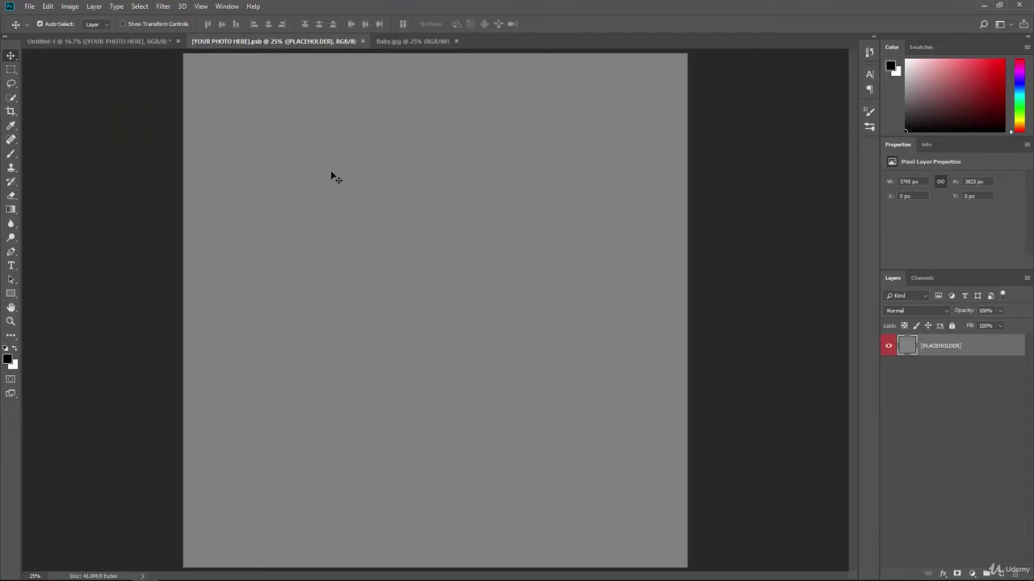
pyautogui.click(406, 42)
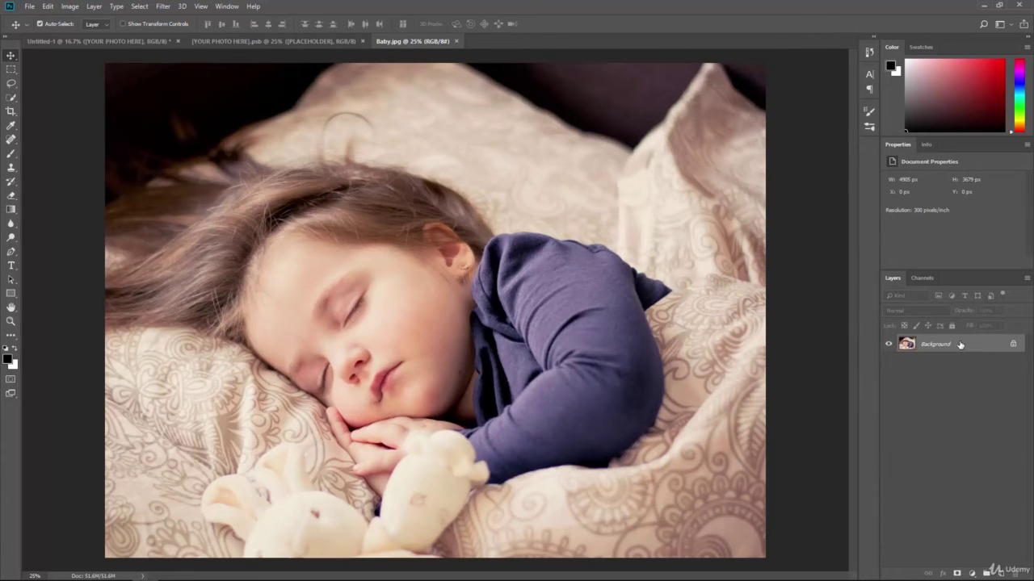
pyautogui.moveTo(960, 345); pyautogui.dragTo(370, 167)
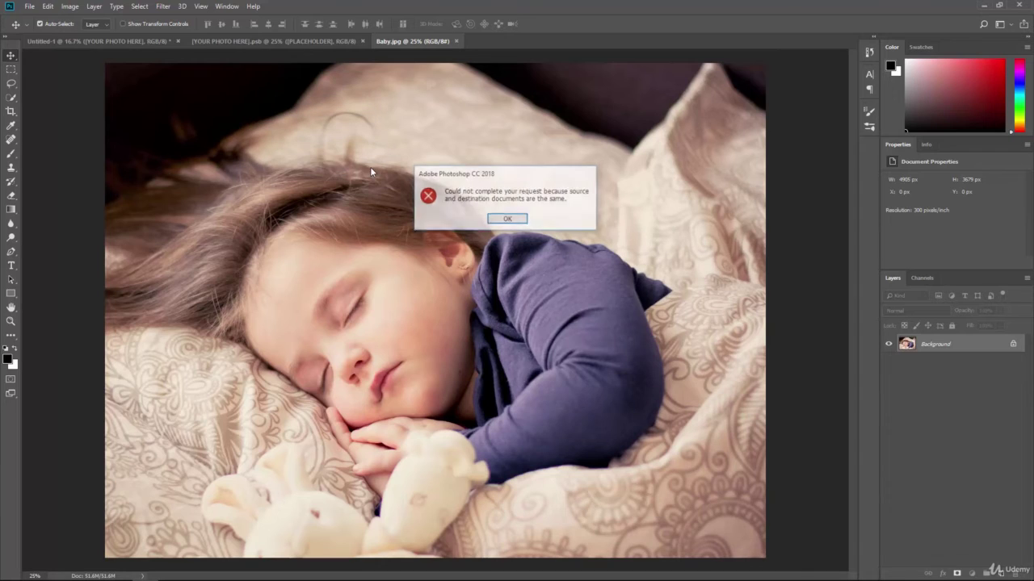
pyautogui.click(491, 221)
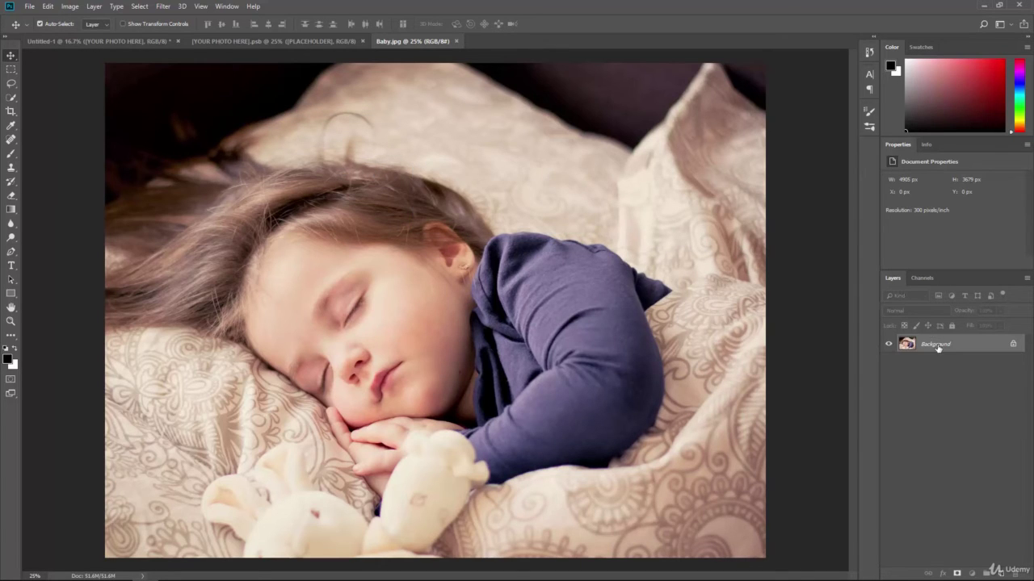
# Copy the Background layer of Baby.jpg into [YOUR PHOTO HERE].psb and position it at about X -275 px, Y 72 px.
pyautogui.moveTo(842, 352); pyautogui.dragTo(464, 278)
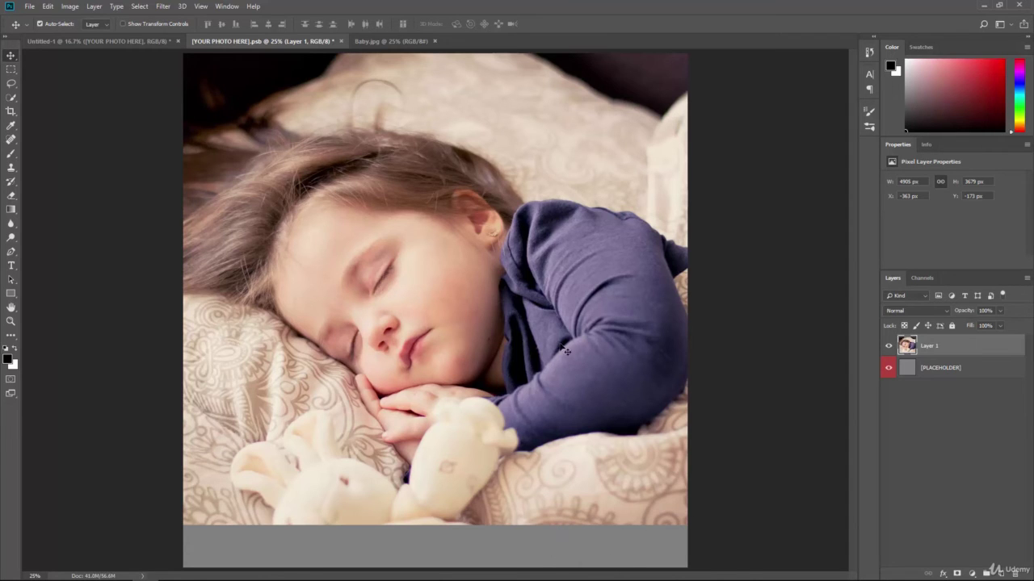
pyautogui.moveTo(565, 350); pyautogui.dragTo(573, 372)
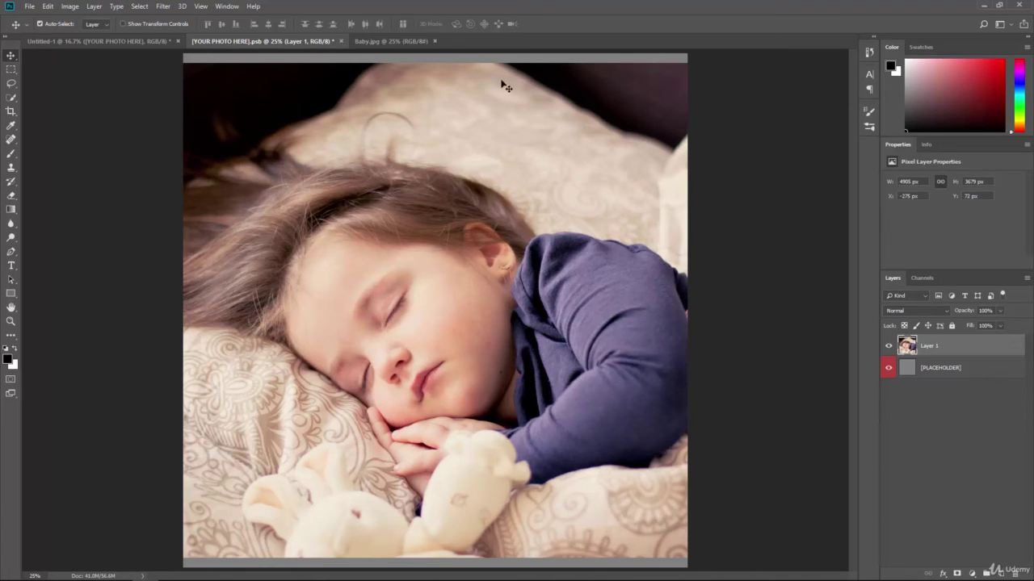
# Scale the baby photo layer proportionally to about 105% and shift it to about X -669 px, Y -21 px, filling the canvas.
pyautogui.click(48, 8)
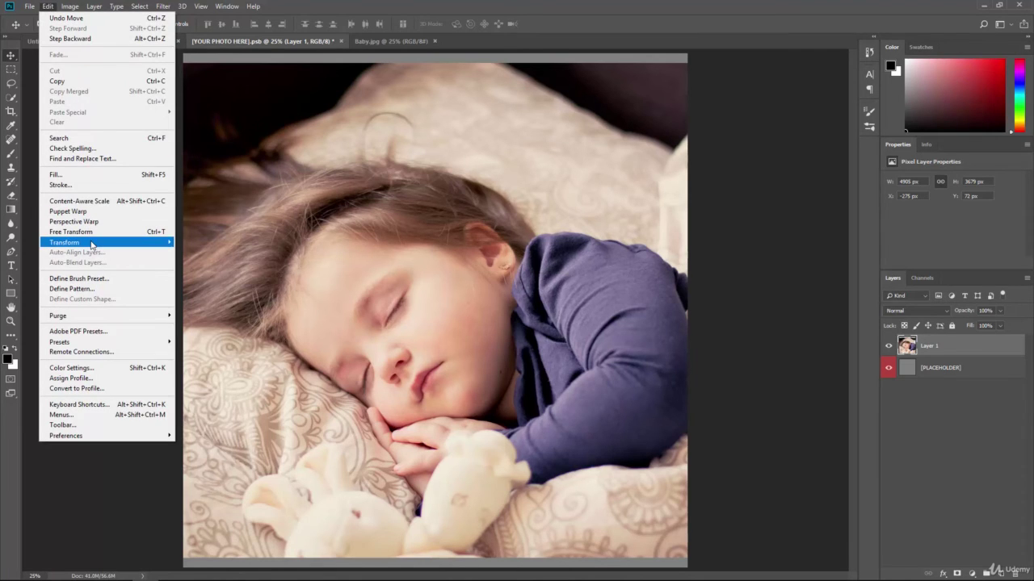
pyautogui.moveTo(92, 245)
pyautogui.click(206, 258)
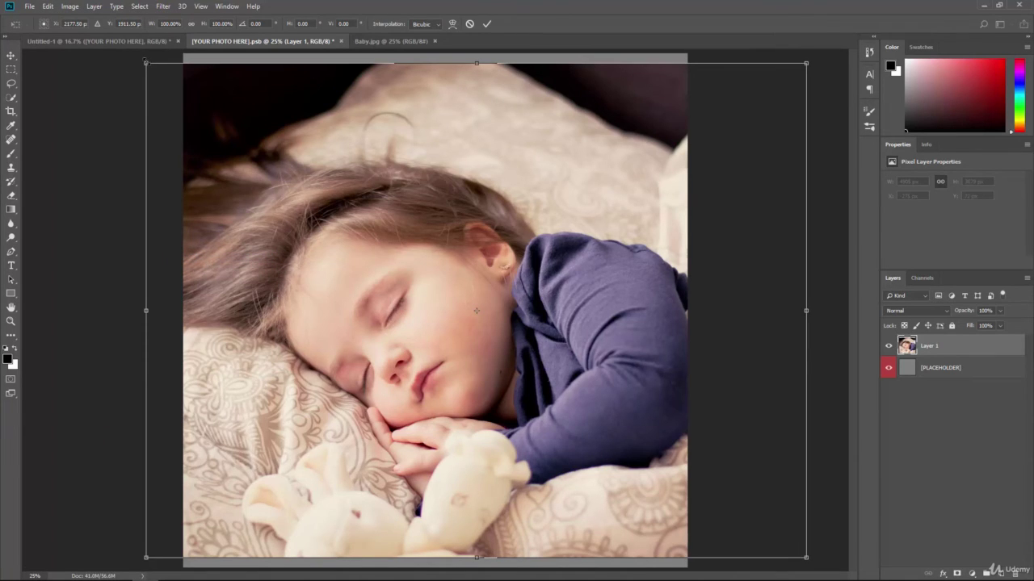
pyautogui.moveTo(145, 62); pyautogui.dragTo(97, 129)
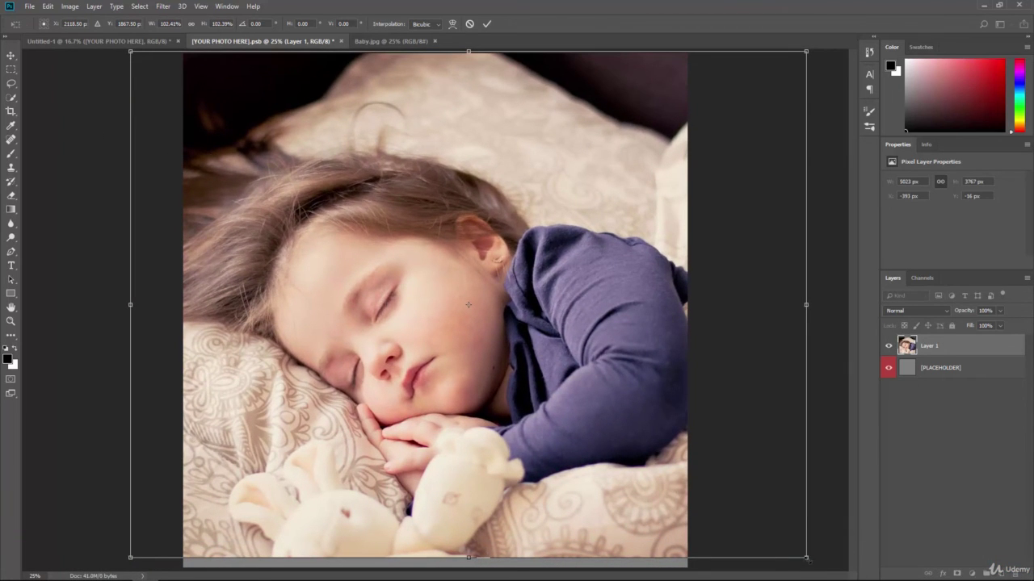
pyautogui.moveTo(809, 562); pyautogui.dragTo(825, 572)
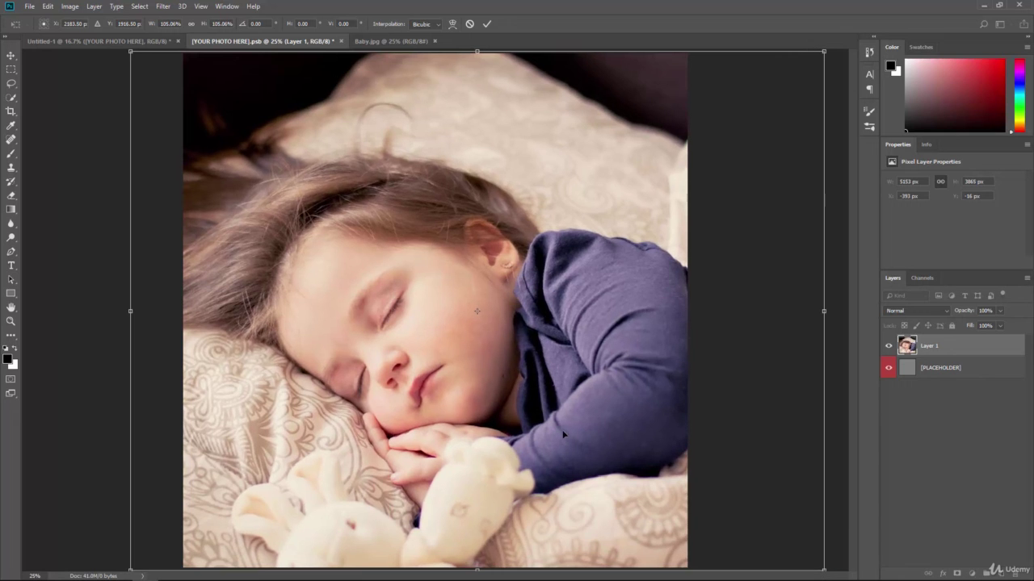
pyautogui.moveTo(563, 435); pyautogui.dragTo(526, 434)
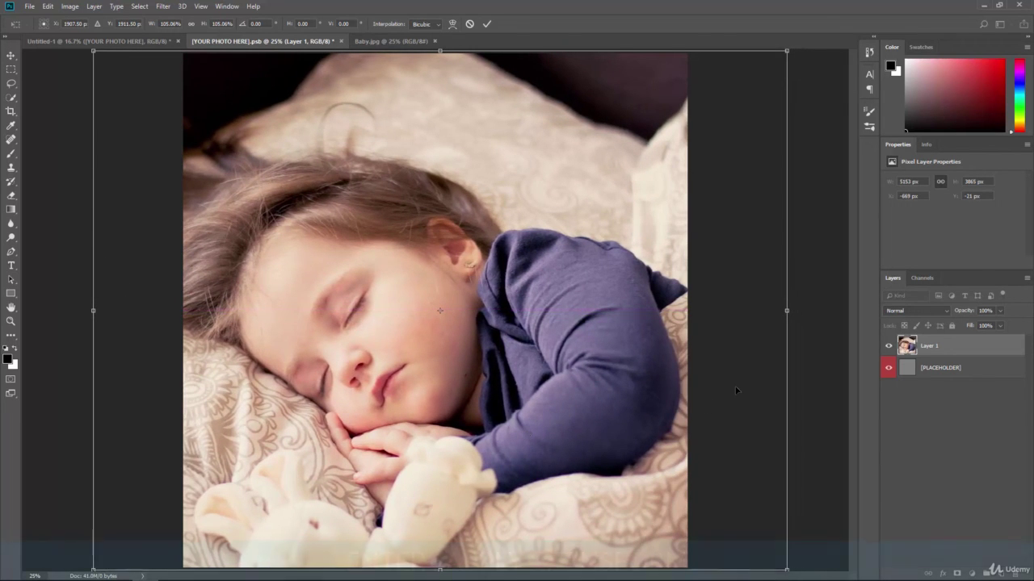
pyautogui.press('Return')
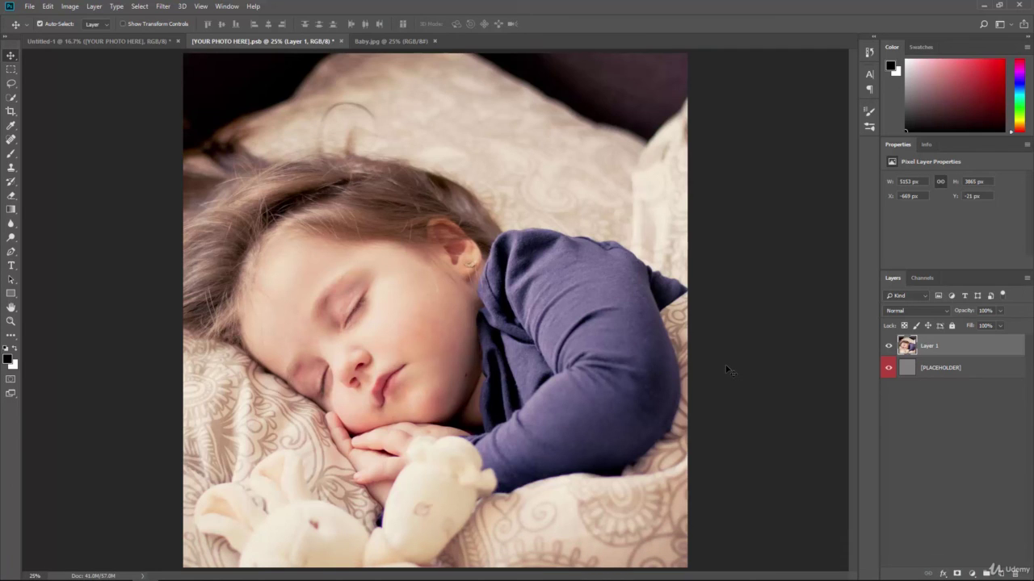
# Save the edited [YOUR PHOTO HERE].psb contents and return to the Untitled-1 template to check the placed photo.
pyautogui.press('ctrl')
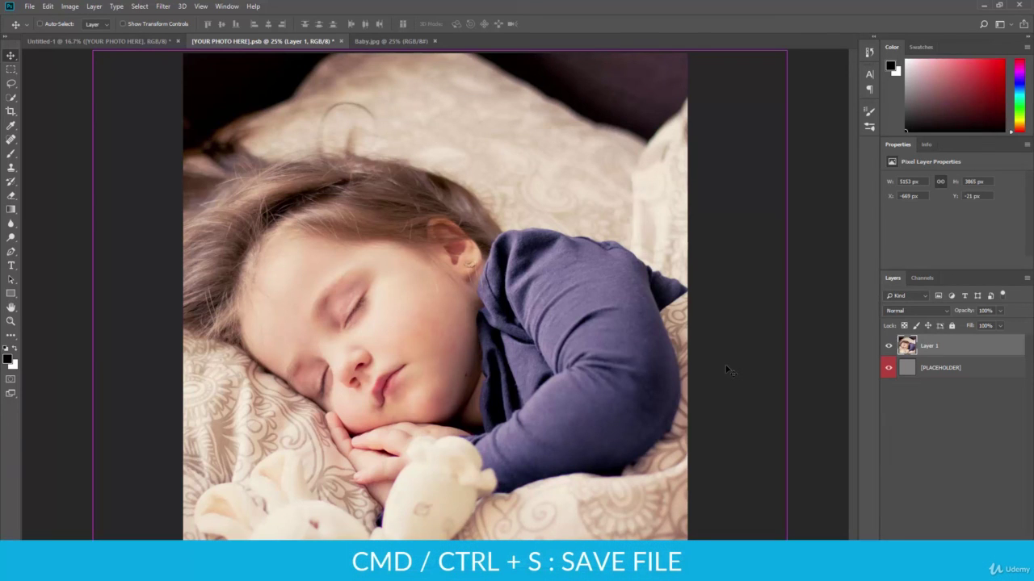
pyautogui.hotkey('ctrl', 's')
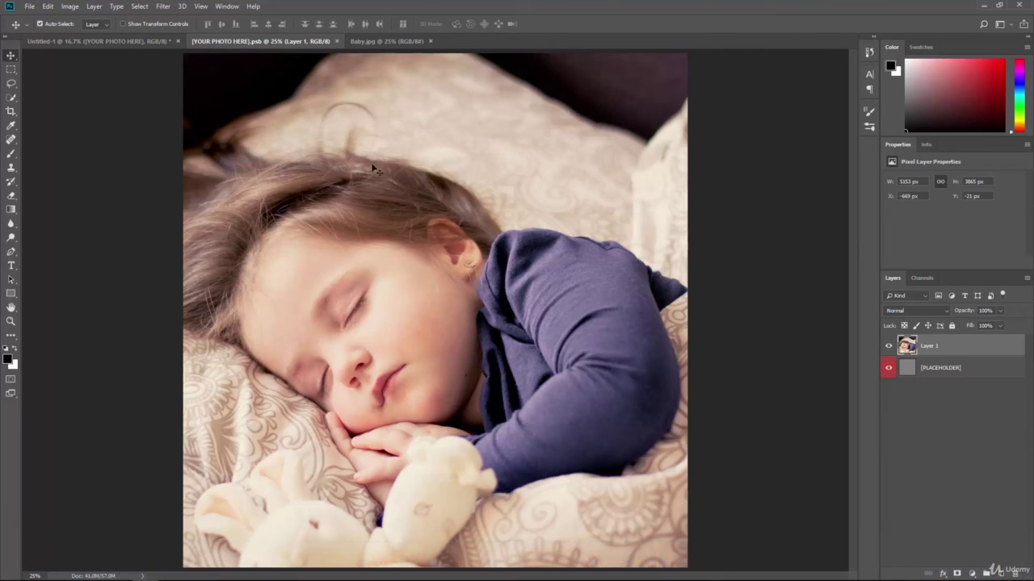
pyautogui.click(99, 40)
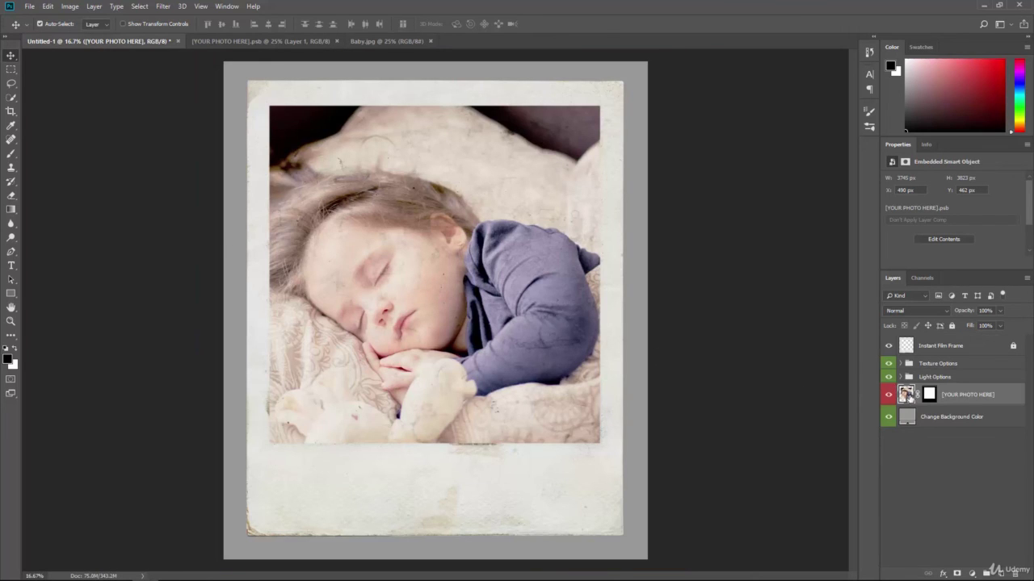
pyautogui.click(265, 41)
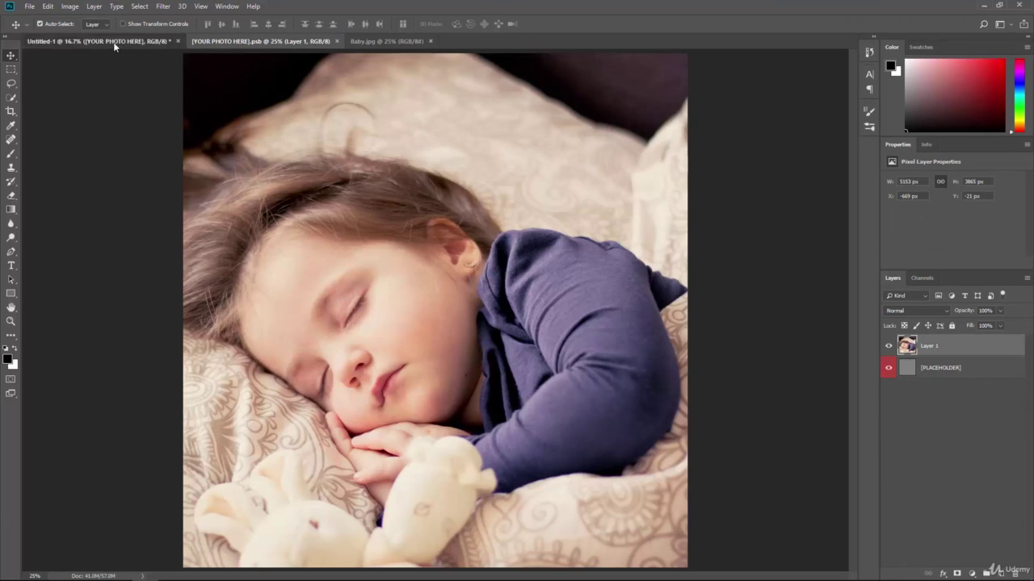
pyautogui.click(113, 41)
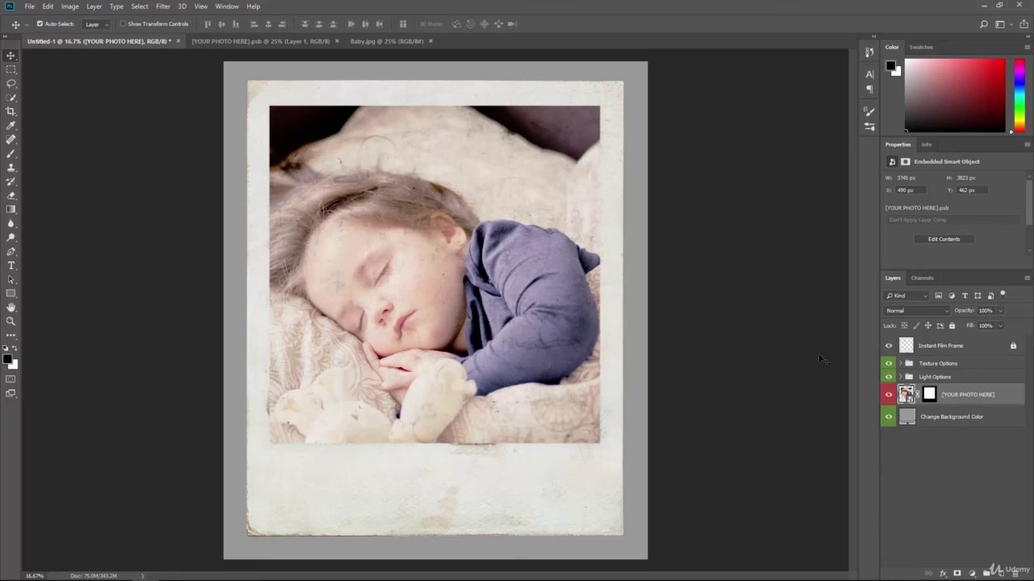